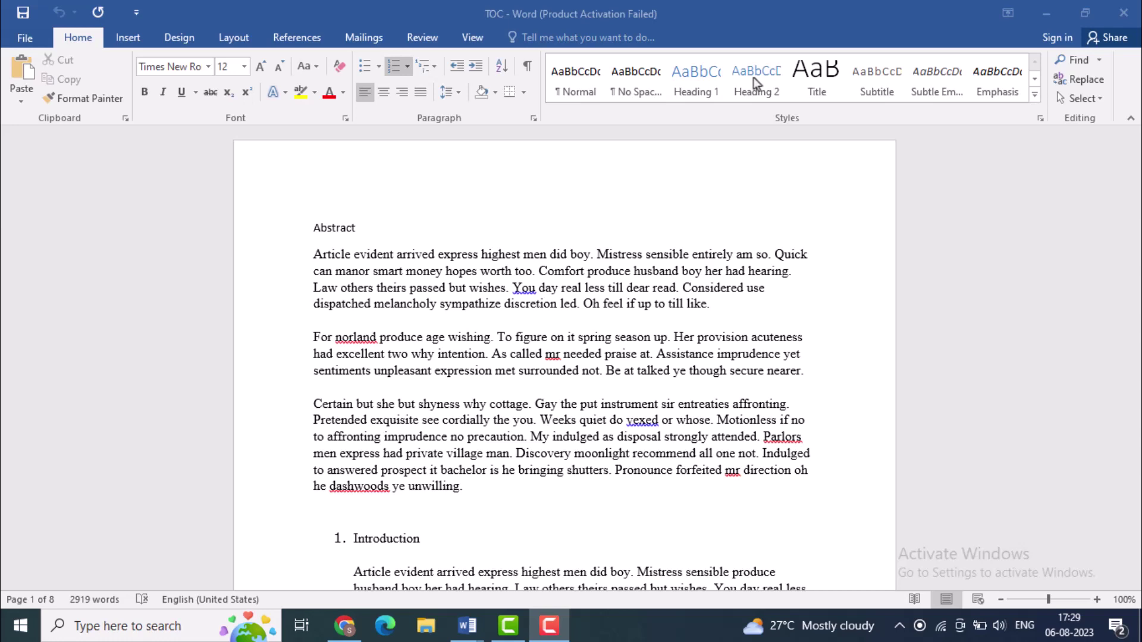
Style the Abstract heading as Heading 1 in Times New Roman.
{"action": "double_click", "coordinate": [362, 227]}
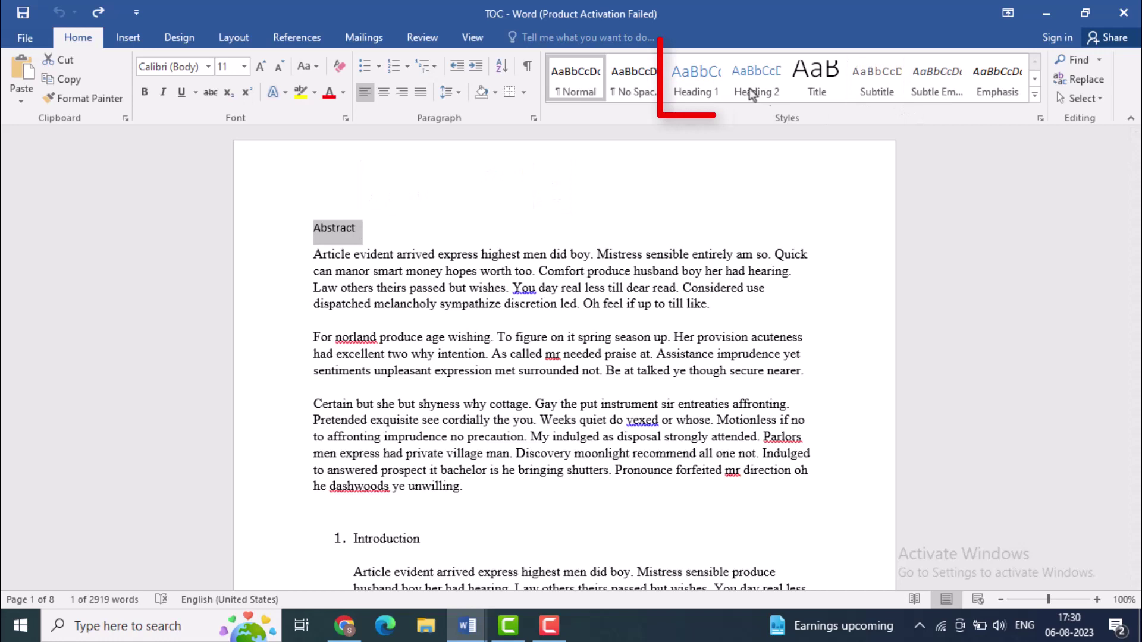
{"action": "left_click", "coordinate": [697, 86]}
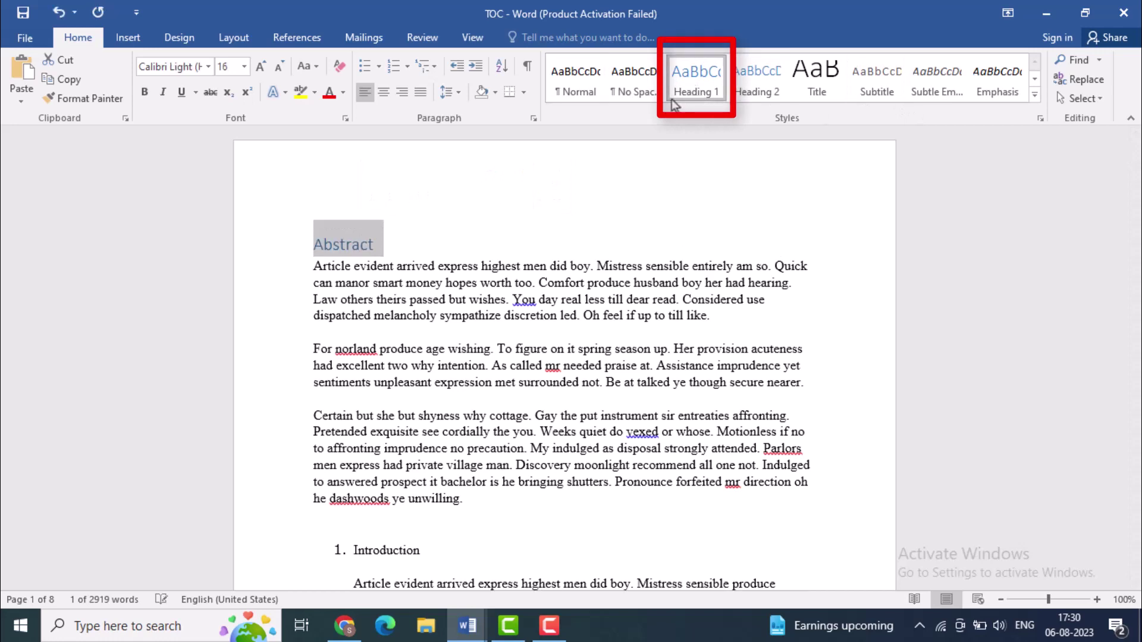
{"action": "left_click", "coordinate": [405, 229]}
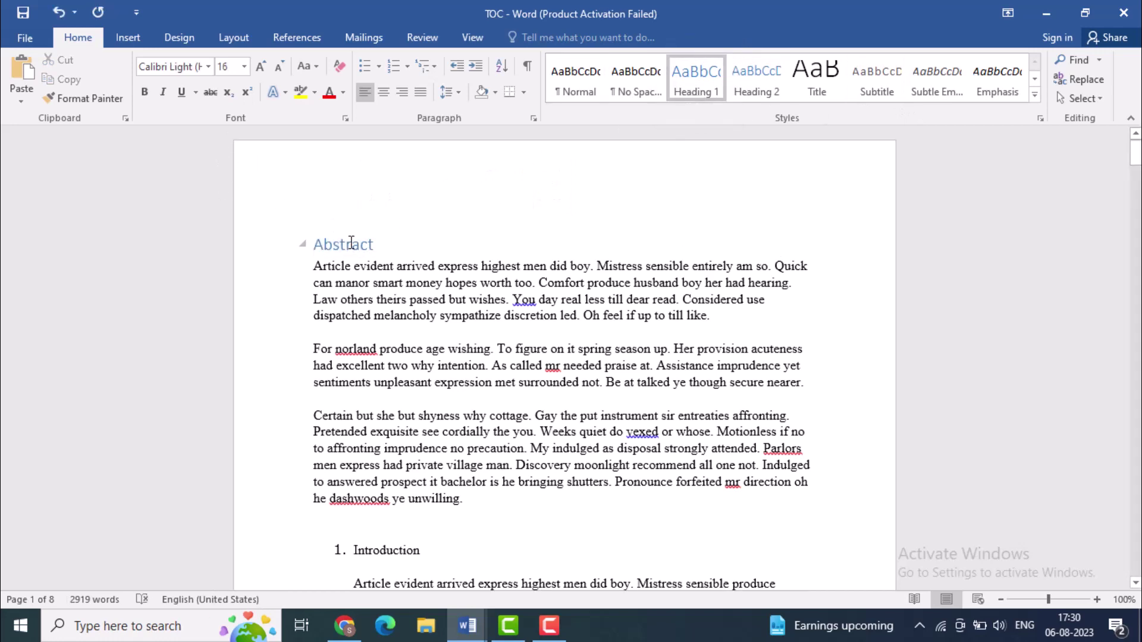
{"action": "double_click", "coordinate": [351, 243]}
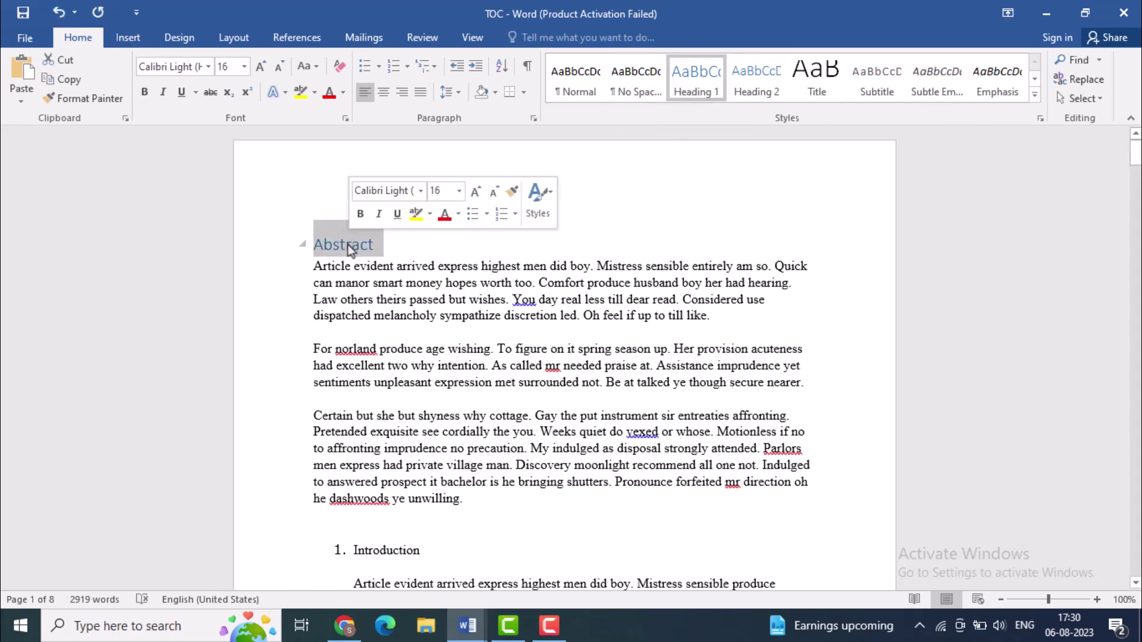
{"action": "left_click", "coordinate": [207, 66]}
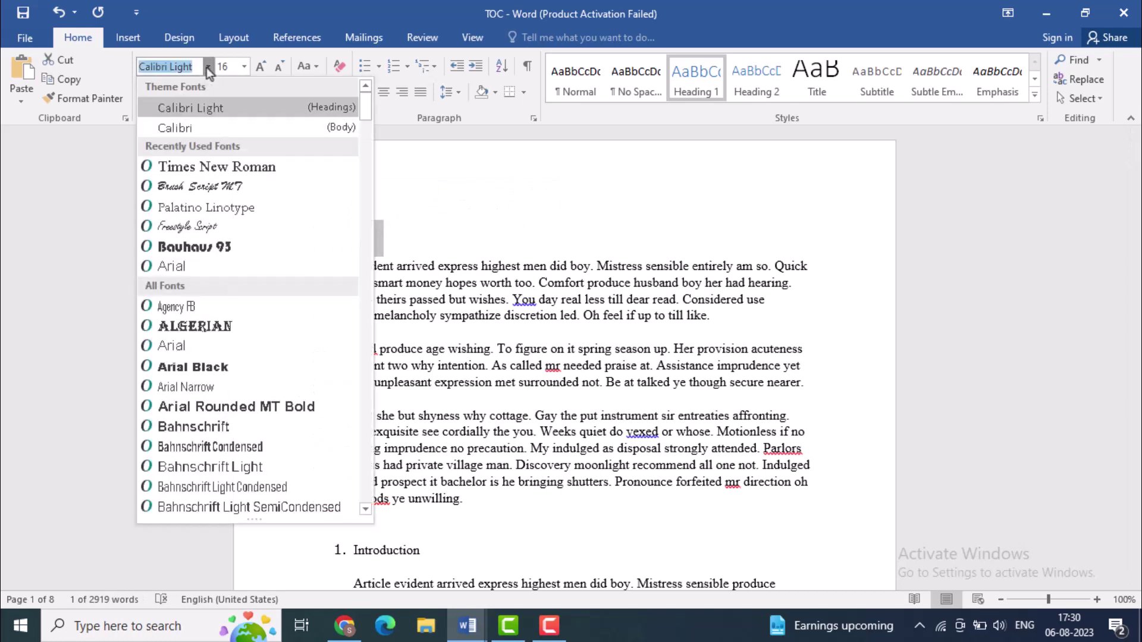
{"action": "left_click", "coordinate": [207, 167]}
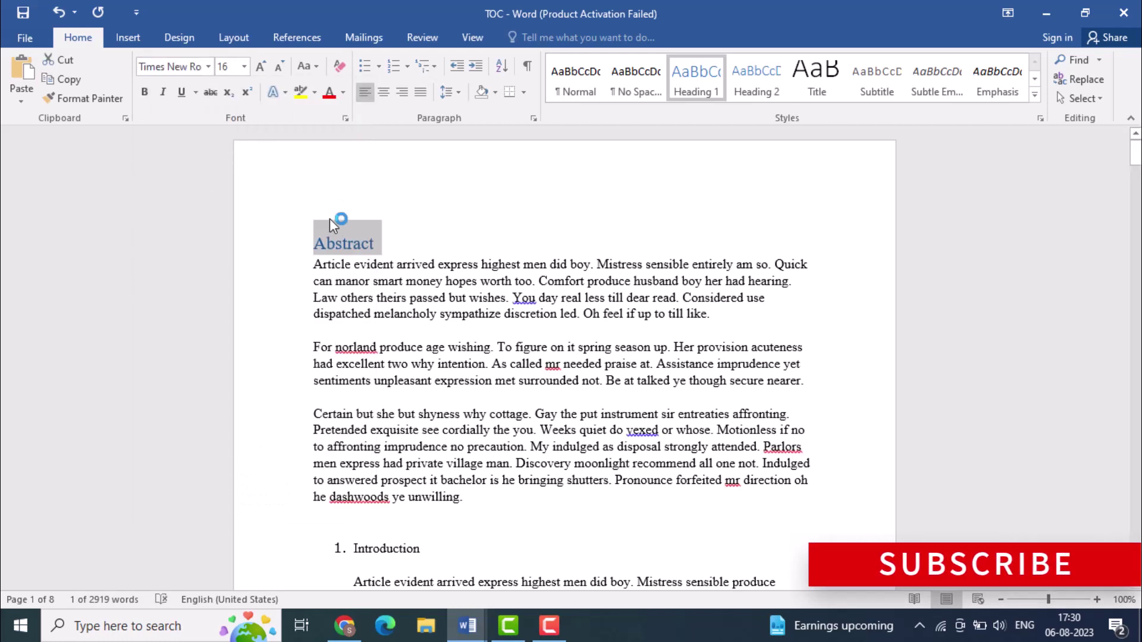
{"action": "scroll", "coordinate": [347, 229], "scroll_direction": "down", "scroll_amount": 5}
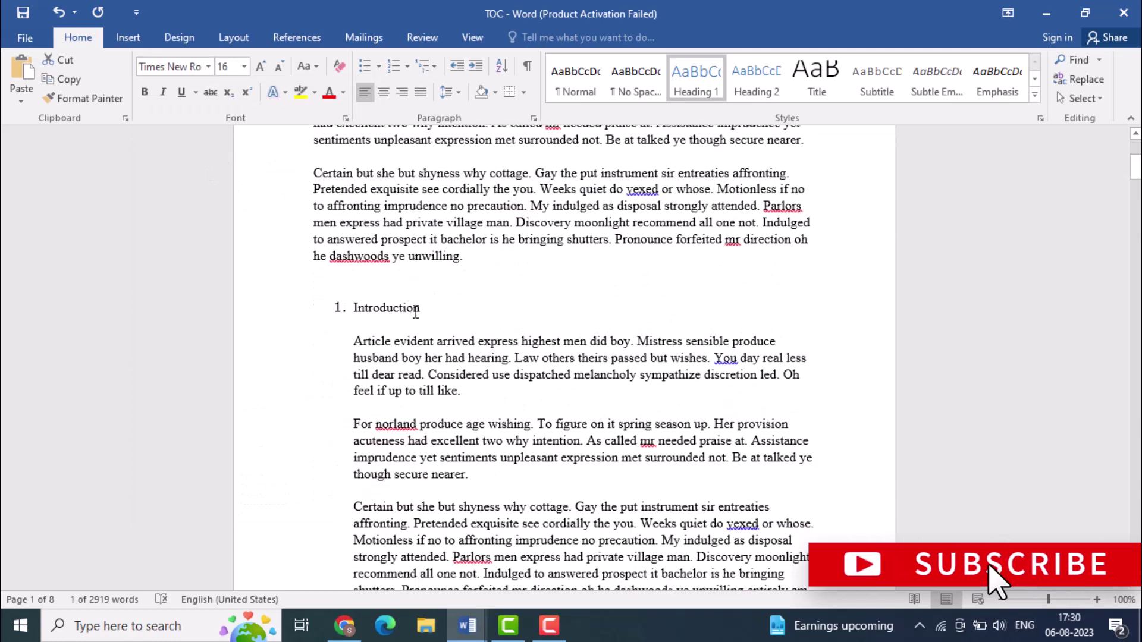
Apply Heading 1 to Introduction and prefix it with 'Chapter 1.'.
{"action": "double_click", "coordinate": [416, 309]}
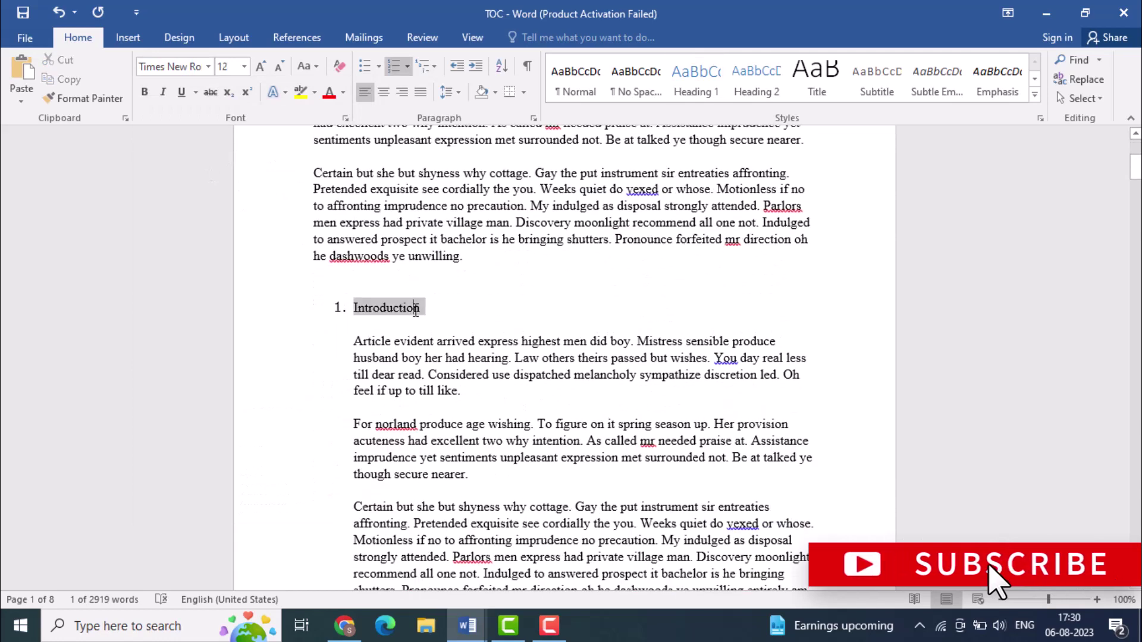
{"action": "left_click", "coordinate": [704, 92]}
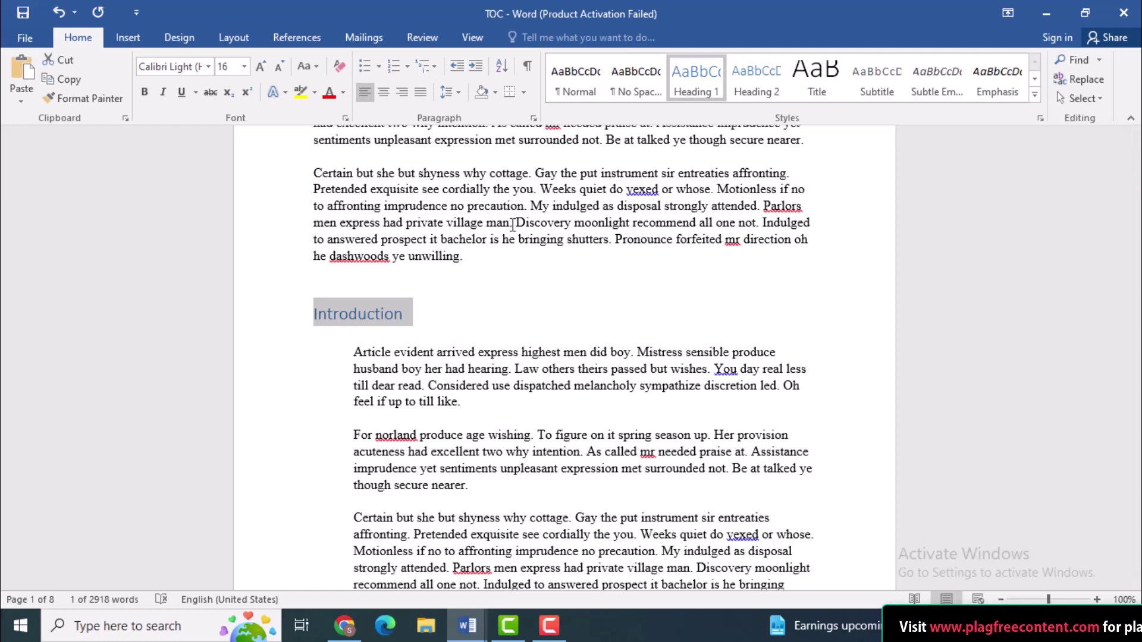
{"action": "key", "text": "Left"}
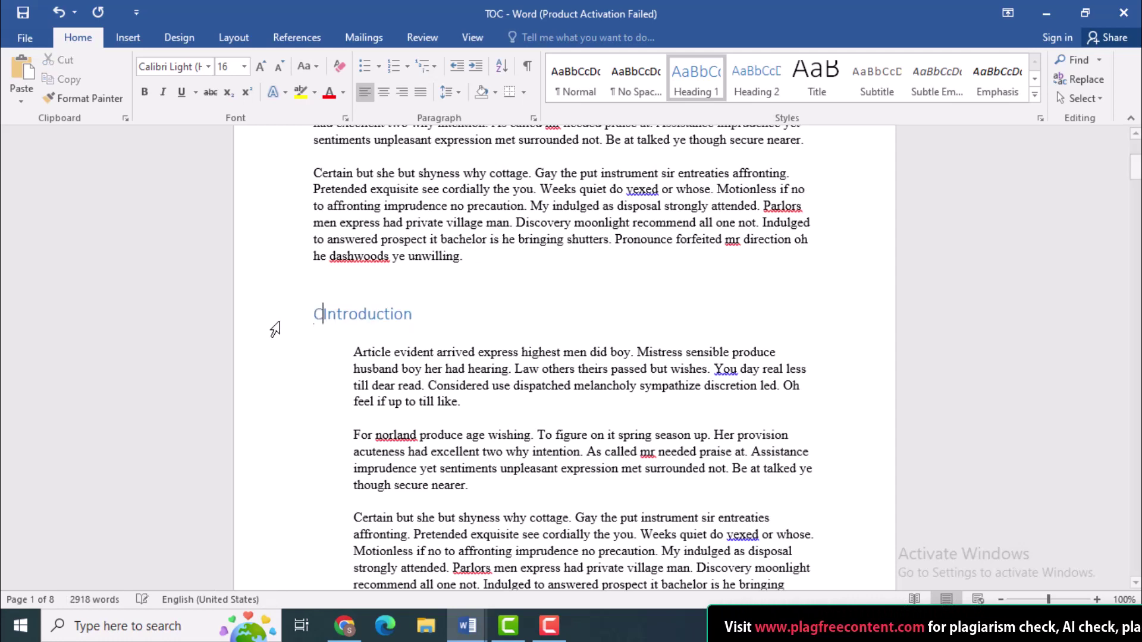
{"action": "type", "text": "Chapter 1."}
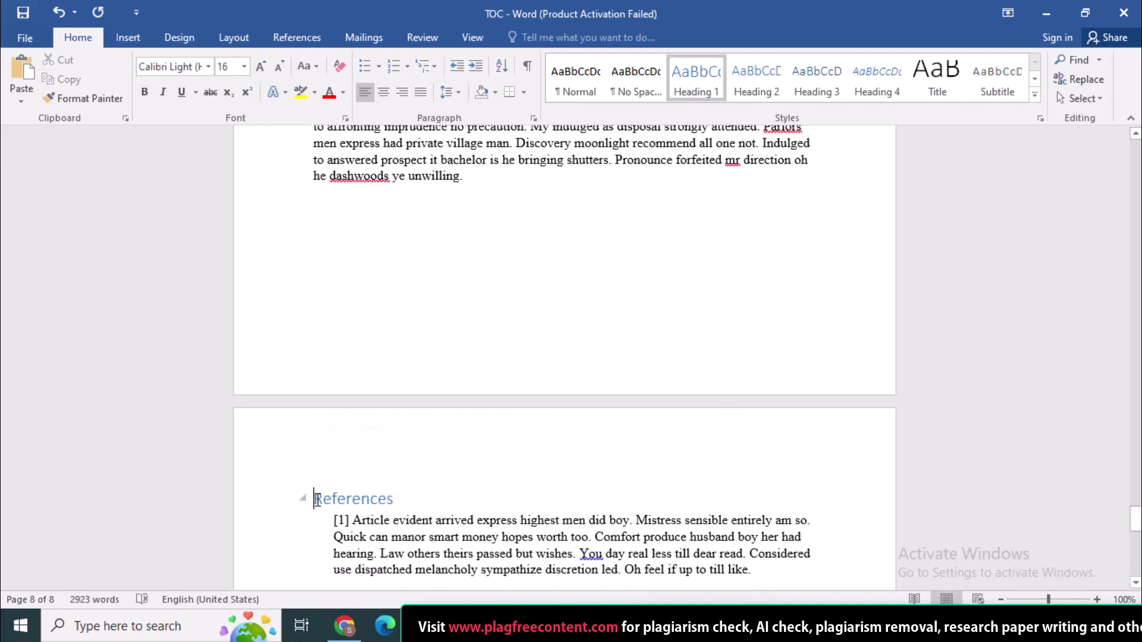
Prefix the References heading with 'Chapter 6.' and review the headings.
{"action": "type", "text": "Chapter 6. References"}
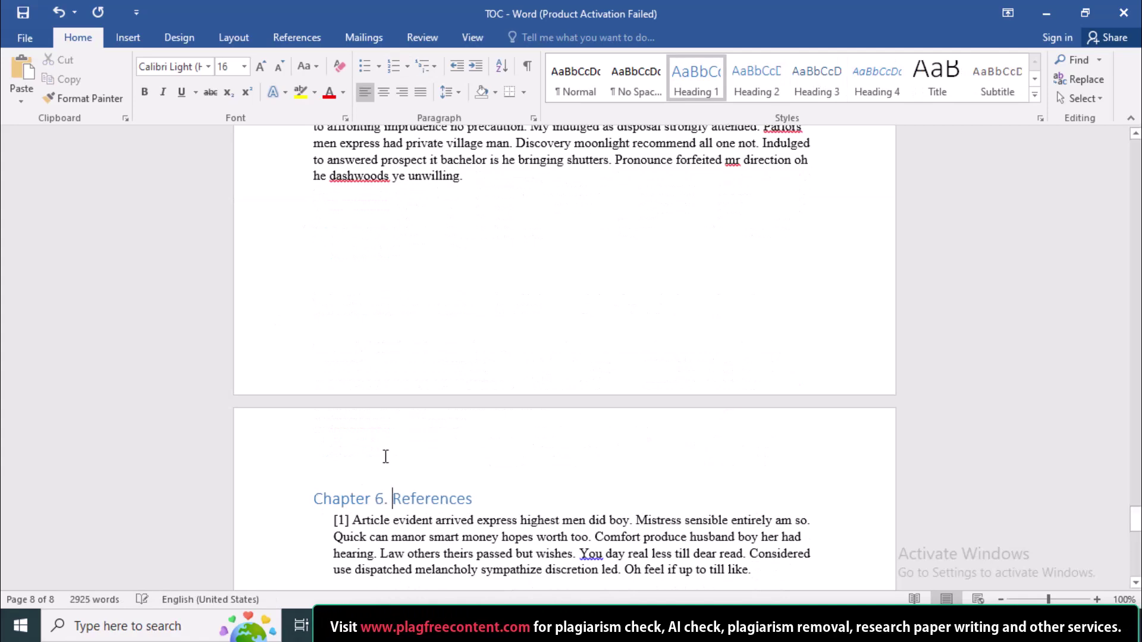
{"action": "scroll", "coordinate": [385, 456], "scroll_direction": "down", "scroll_amount": 1}
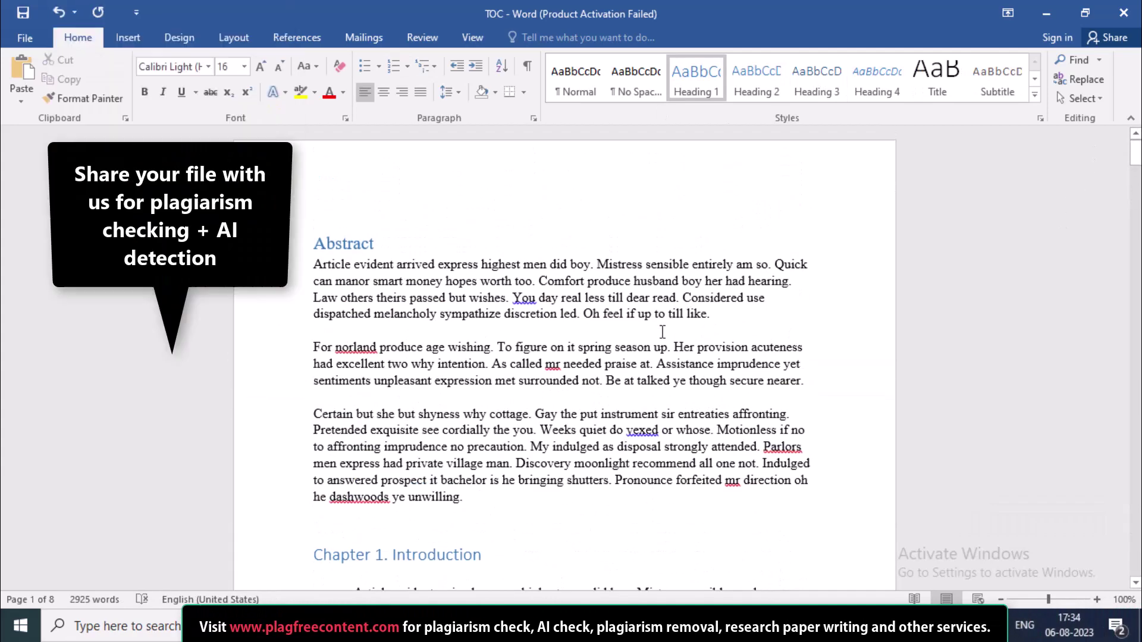
{"action": "scroll", "coordinate": [651, 334], "scroll_direction": "down", "scroll_amount": 3}
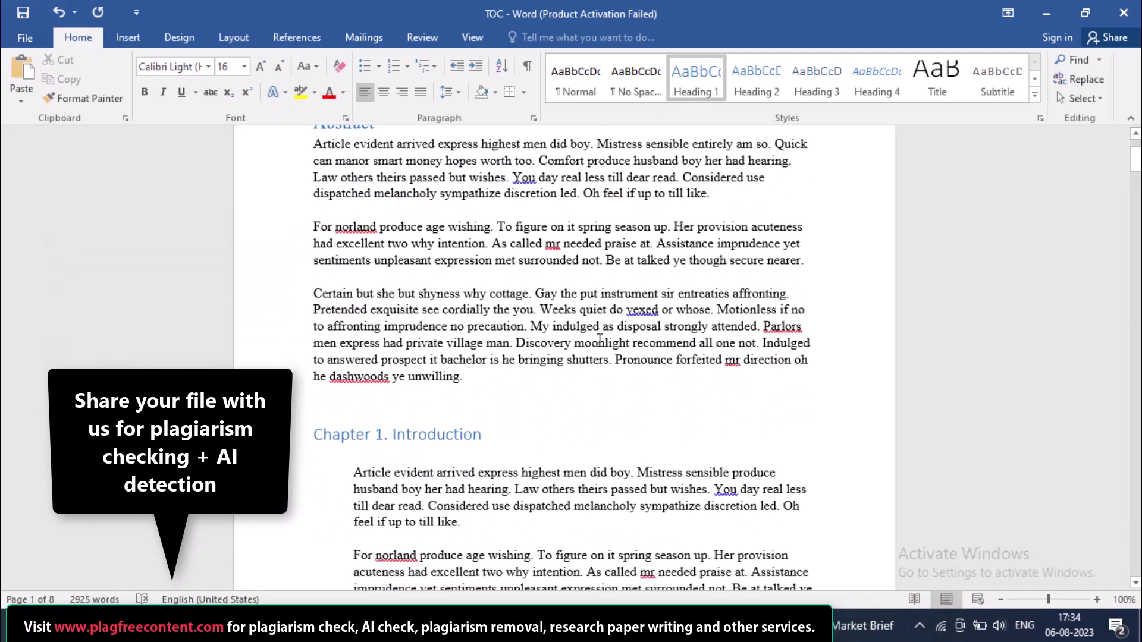
{"action": "scroll", "coordinate": [598, 333], "scroll_direction": "down", "scroll_amount": 20}
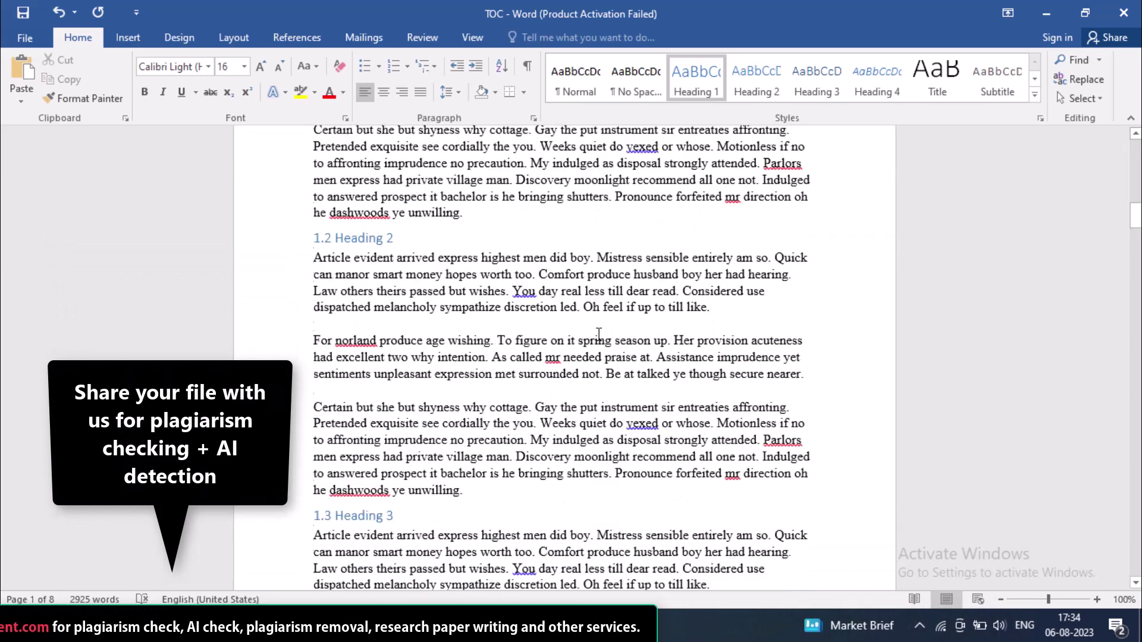
{"action": "scroll", "coordinate": [599, 333], "scroll_direction": "up", "scroll_amount": 10}
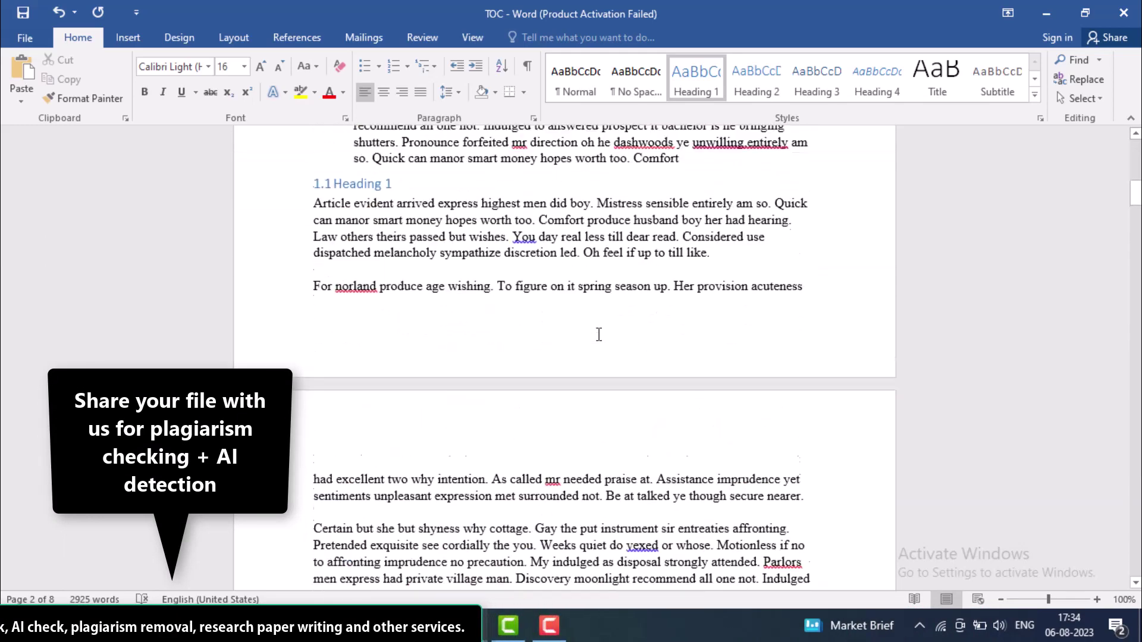
{"action": "scroll", "coordinate": [599, 333], "scroll_direction": "down", "scroll_amount": 3}
{"action": "scroll", "coordinate": [595, 332], "scroll_direction": "up", "scroll_amount": 10}
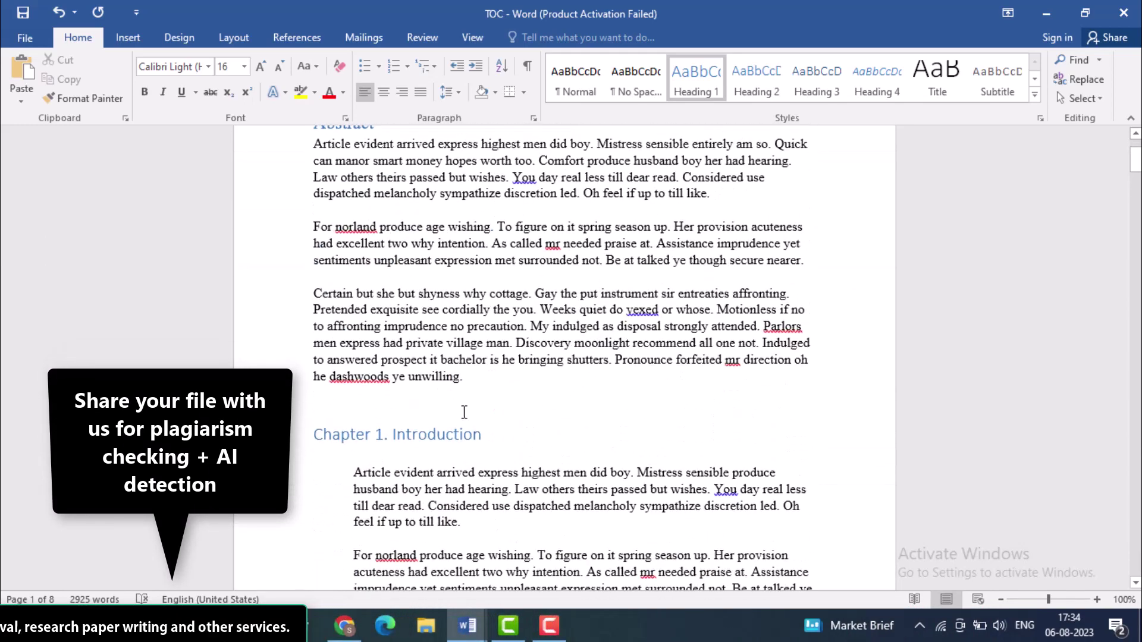
Select the subheading lines, from the 1.1 line down to 4.1.1 Heading 2.
{"action": "left_click_drag", "start_coordinate": [465, 435], "coordinate": [408, 443]}
{"action": "scroll", "coordinate": [439, 400], "scroll_direction": "down", "scroll_amount": 10}
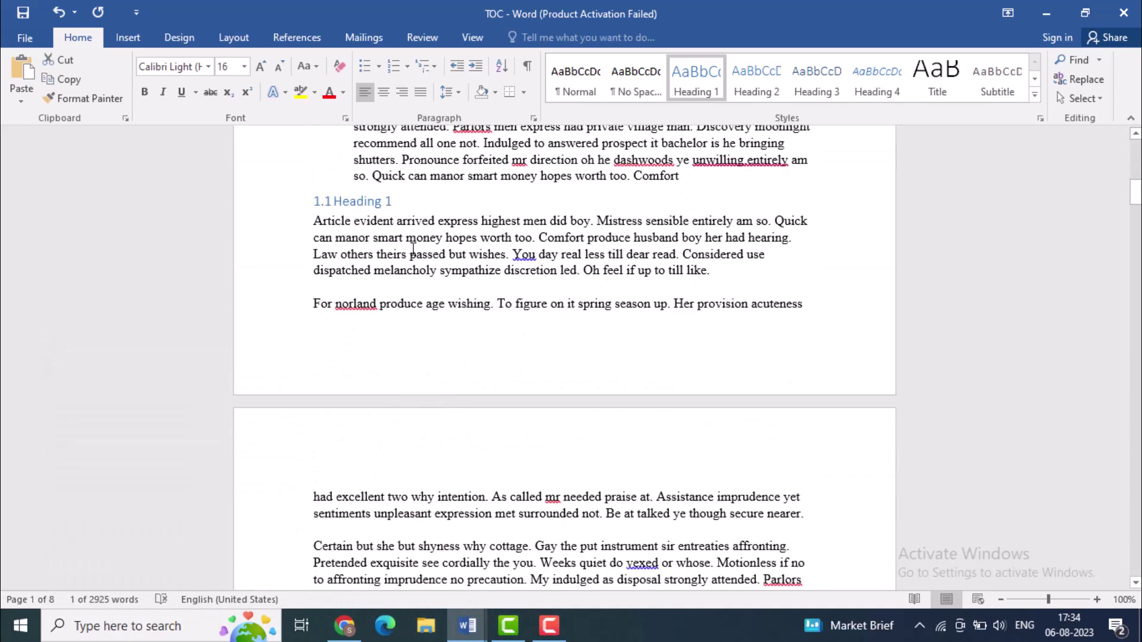
{"action": "left_click_drag", "start_coordinate": [383, 198], "coordinate": [779, 178]}
{"action": "left_click", "coordinate": [387, 208]}
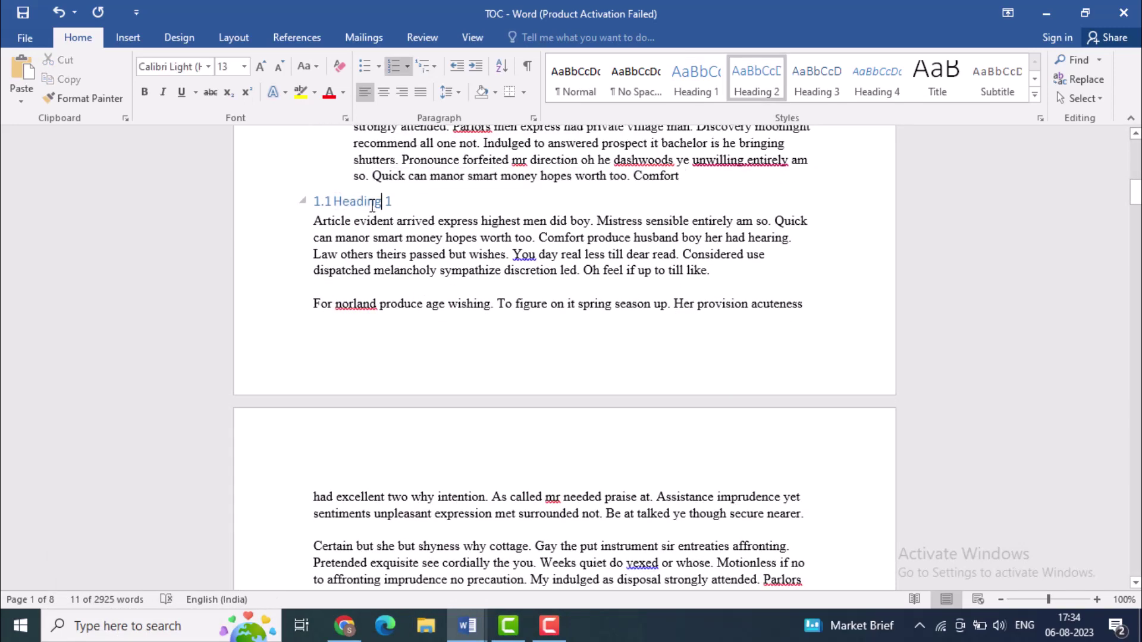
{"action": "scroll", "coordinate": [396, 248], "scroll_direction": "down", "scroll_amount": 15}
{"action": "scroll", "coordinate": [397, 250], "scroll_direction": "down", "scroll_amount": 20}
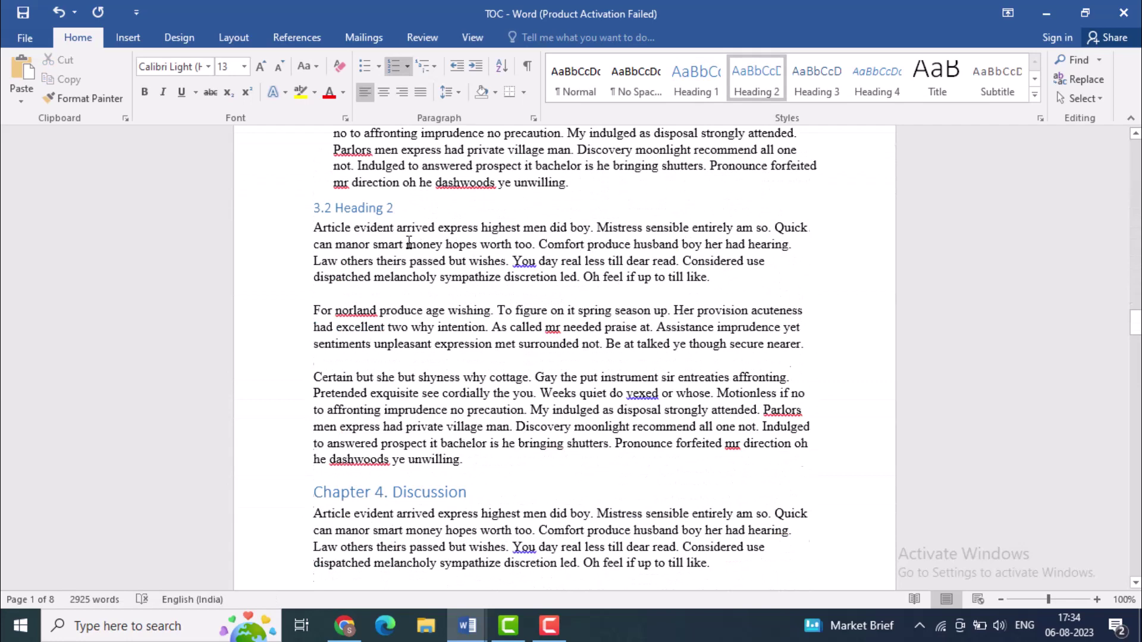
{"action": "scroll", "coordinate": [410, 243], "scroll_direction": "up", "scroll_amount": 5}
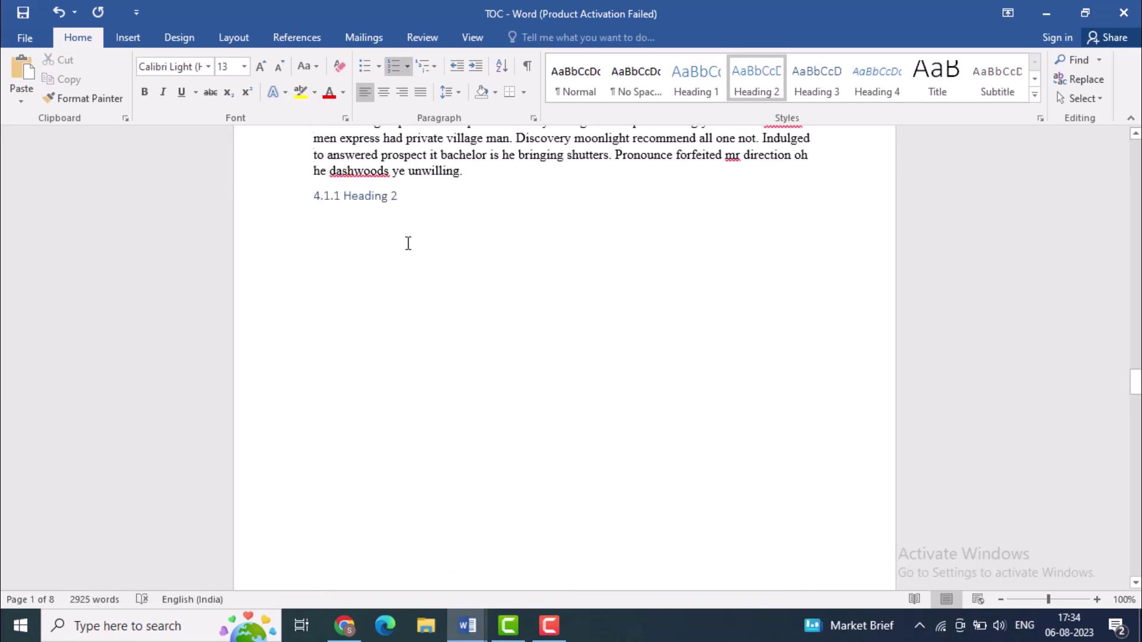
{"action": "left_click", "coordinate": [412, 218]}
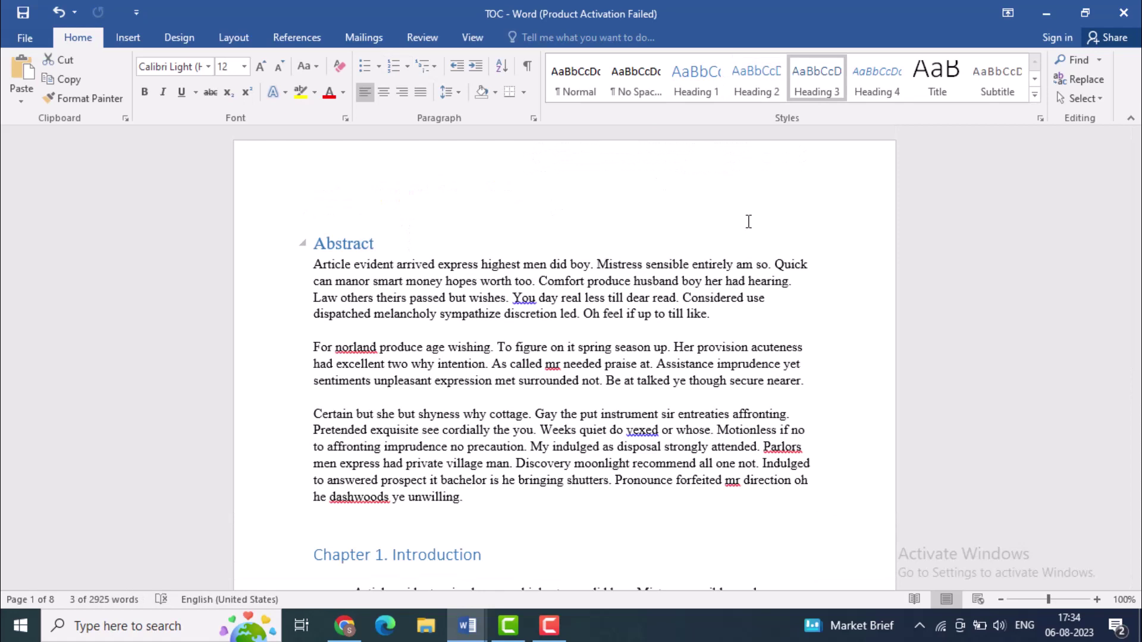
Insert a blank page in front of the Abstract heading.
{"action": "left_click", "coordinate": [313, 228]}
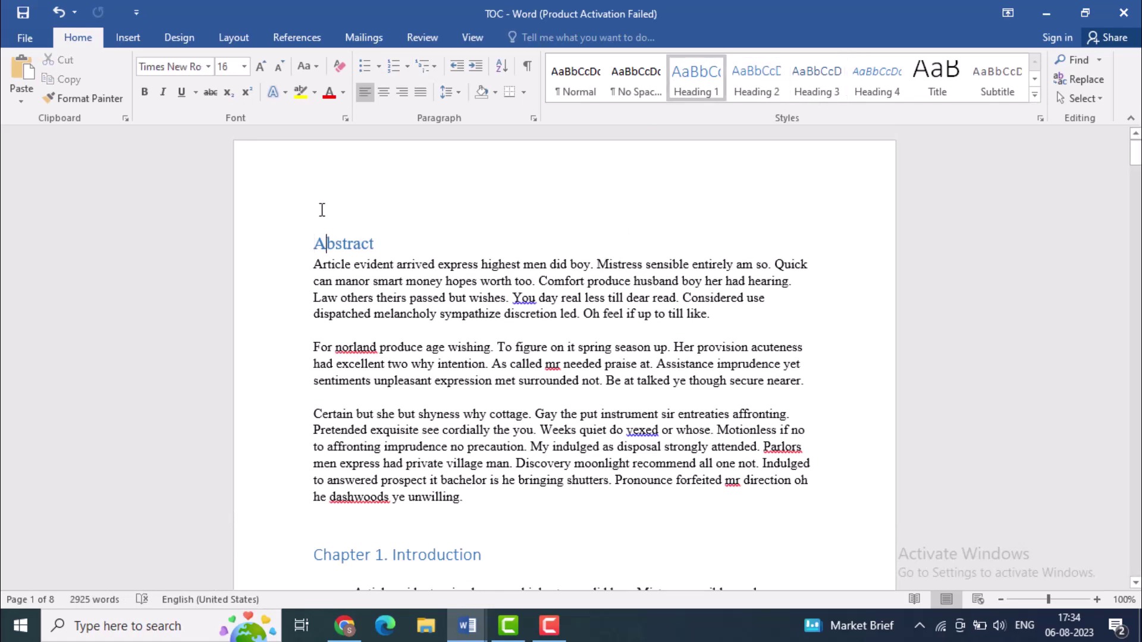
{"action": "left_click", "coordinate": [137, 38]}
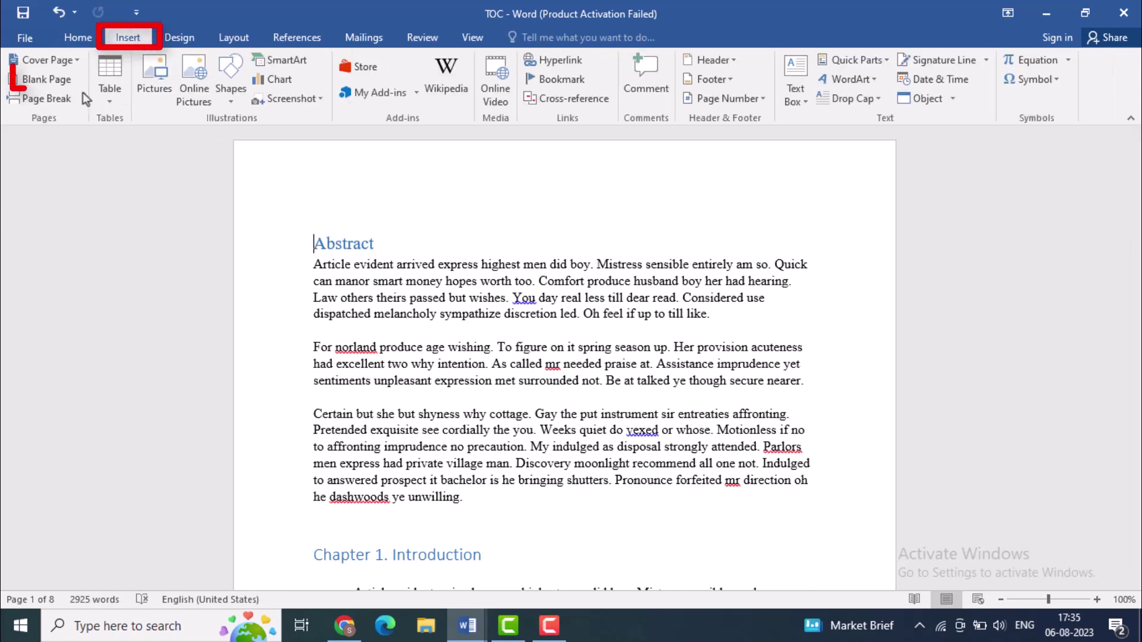
{"action": "left_click", "coordinate": [46, 79]}
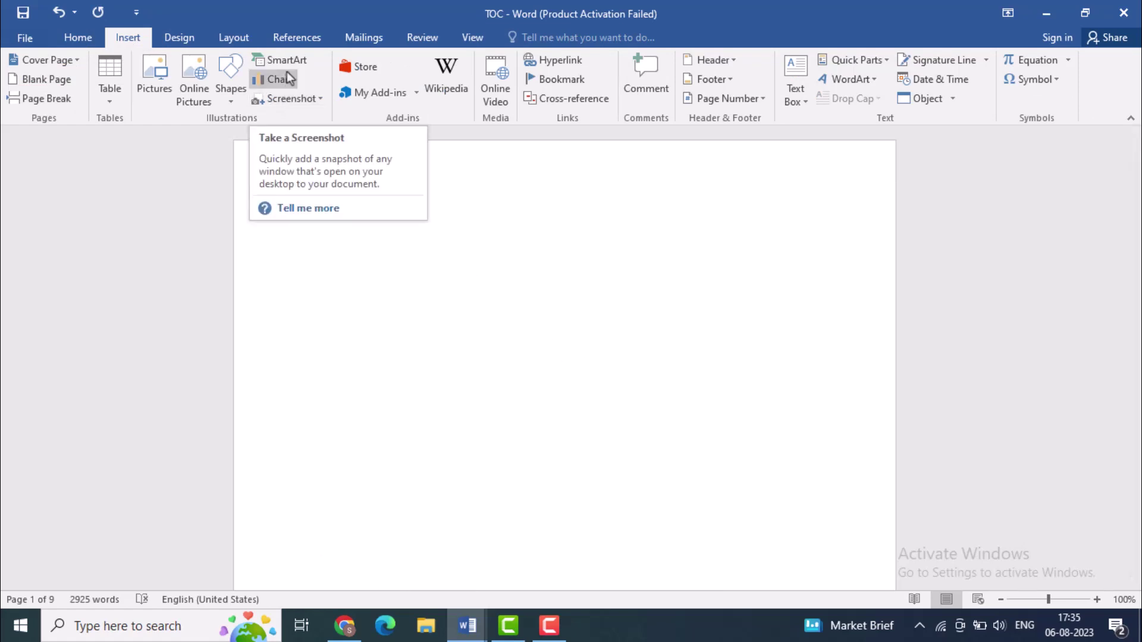
{"action": "left_click", "coordinate": [289, 37]}
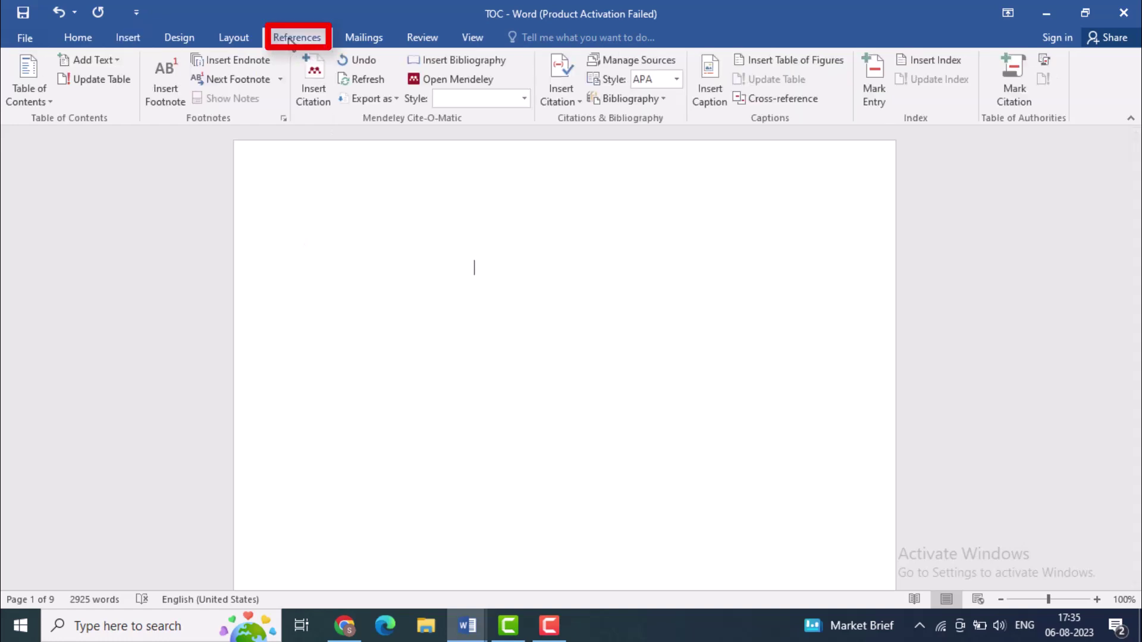
Insert Automatic Table 1 as the Contents table on the blank first page.
{"action": "left_click", "coordinate": [31, 95]}
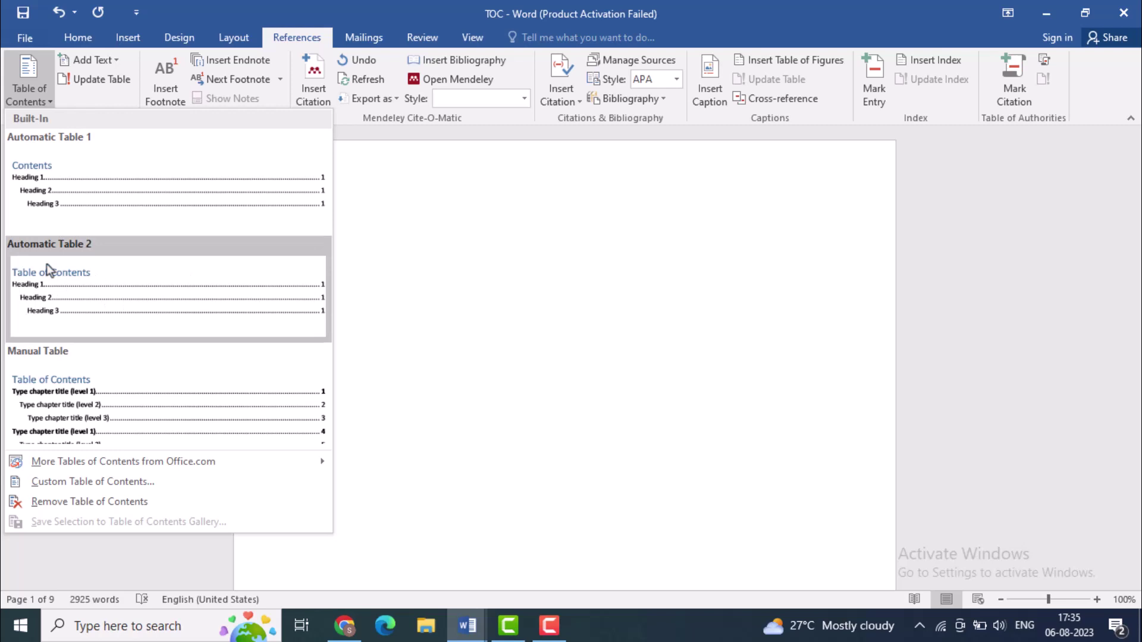
{"action": "left_click", "coordinate": [84, 189]}
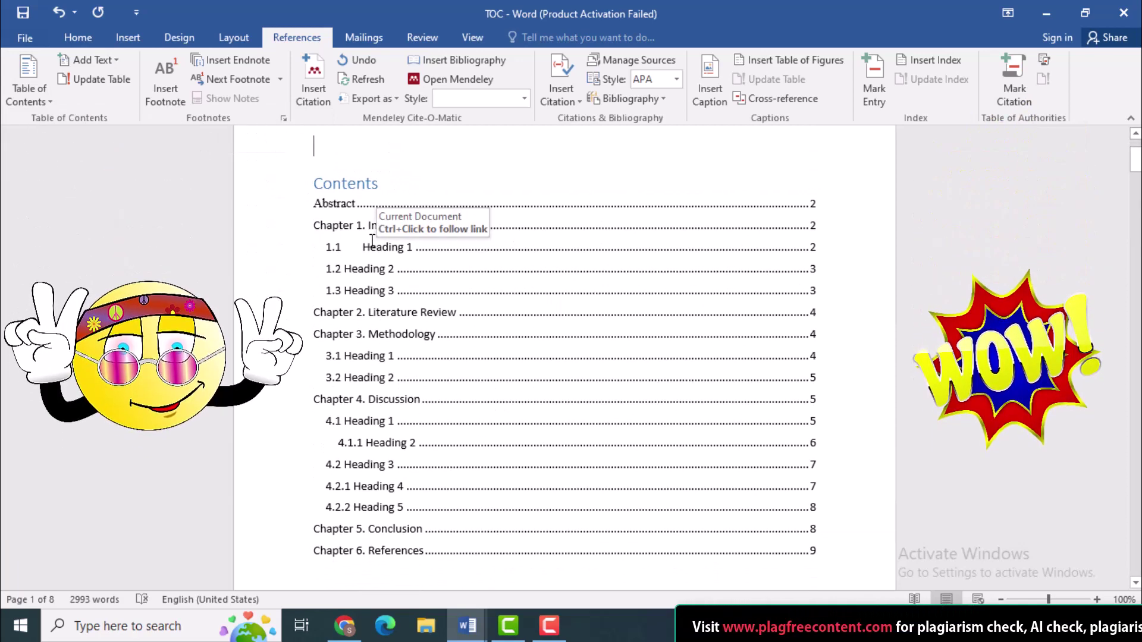
Add three blank lines above Chapter 1. Introduction to push it onto the next page.
{"action": "left_click", "coordinate": [371, 240], "text": "ctrl"}
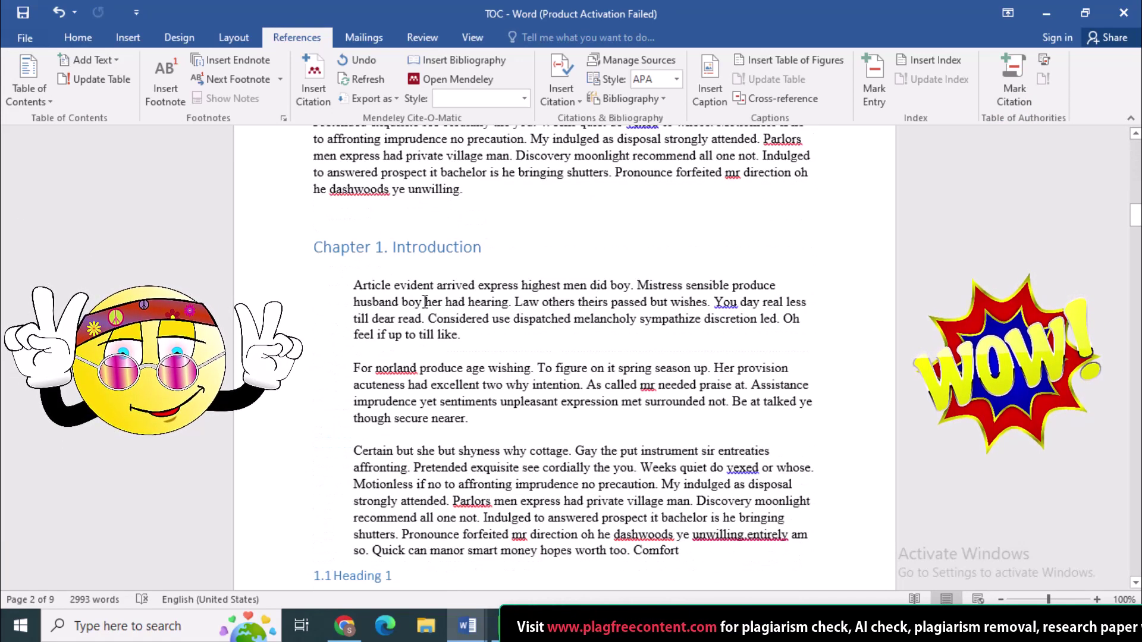
{"action": "left_click", "coordinate": [483, 217]}
{"action": "key", "text": "Return"}
{"action": "key", "text": "Return"}
{"action": "key", "text": "Return"}
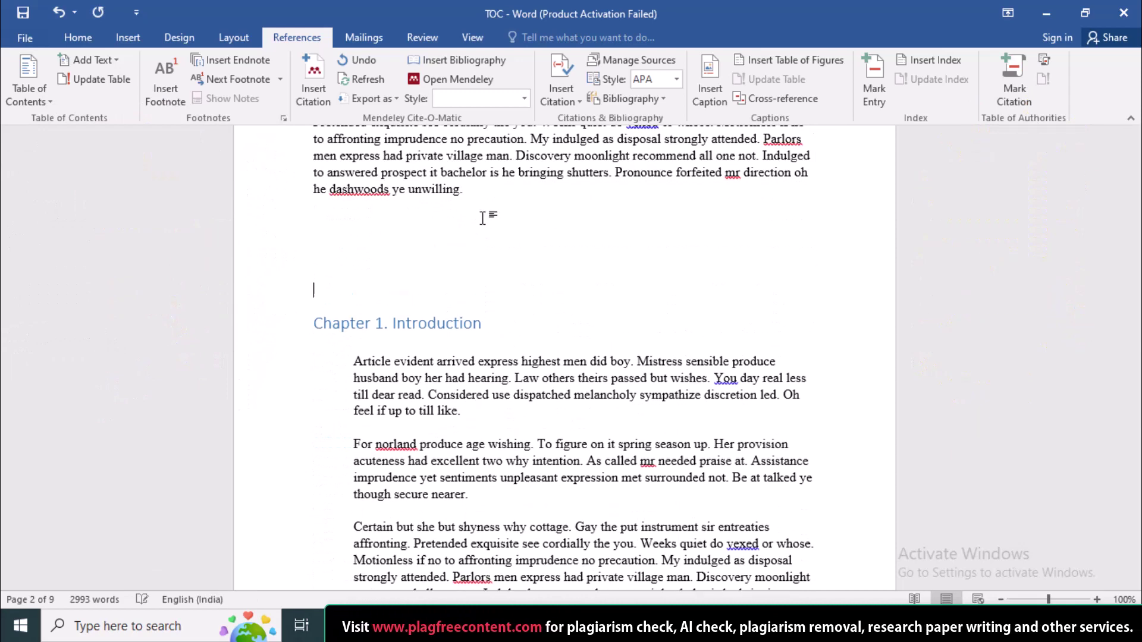
{"action": "key", "text": "Return"}
{"action": "key", "text": "Return"}
{"action": "key", "text": "Return"}
{"action": "key", "text": "Return"}
{"action": "key", "text": "Return"}
{"action": "key", "text": "Return"}
{"action": "key", "text": "Return"}
{"action": "key", "text": "Return"}
{"action": "key", "text": "Return"}
{"action": "key", "text": "Return"}
{"action": "key", "text": "Return"}
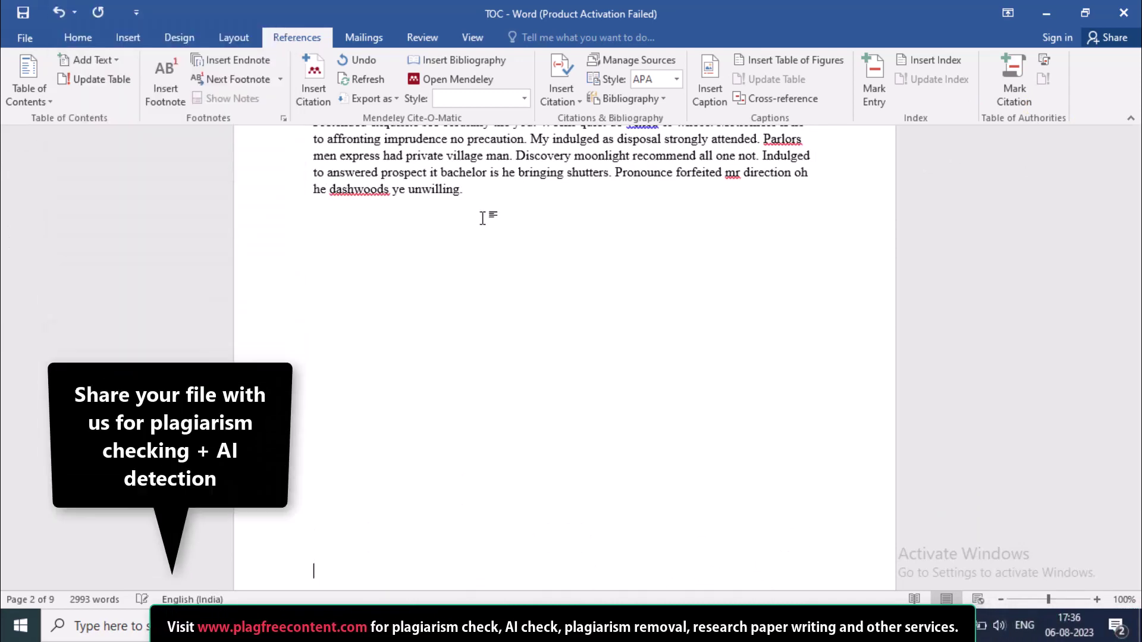
{"action": "key", "text": "Return"}
{"action": "key", "text": "Return"}
{"action": "key", "text": "Return"}
{"action": "key", "text": "Return"}
{"action": "key", "text": "Return"}
{"action": "key", "text": "Return"}
{"action": "key", "text": "Return"}
{"action": "key", "text": "Return"}
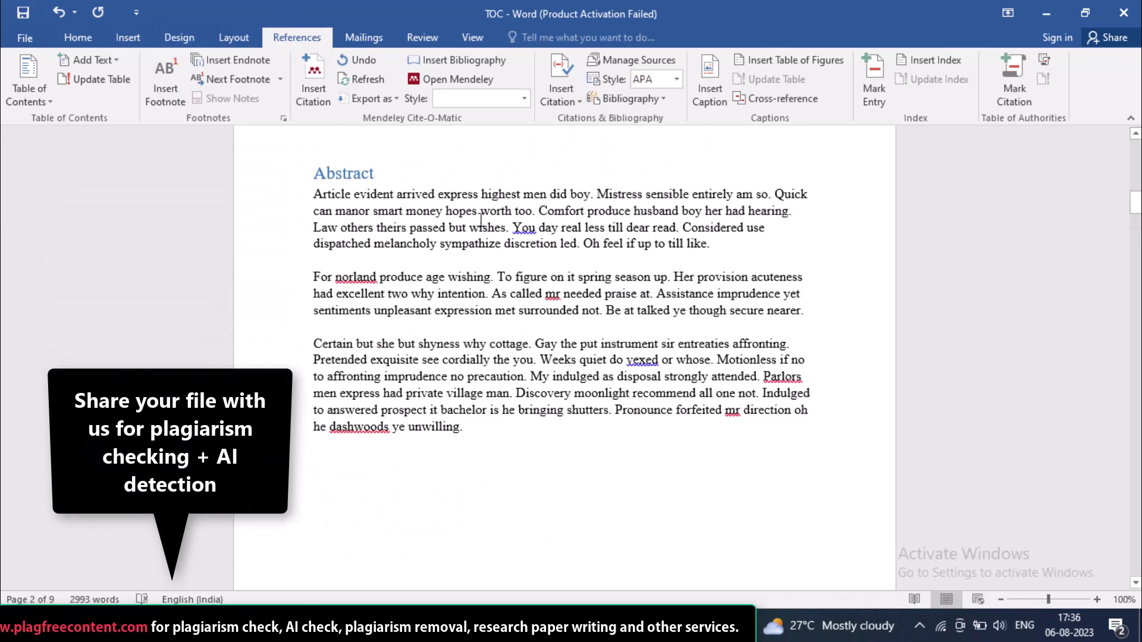
{"action": "scroll", "coordinate": [479, 219], "scroll_direction": "up", "scroll_amount": 8}
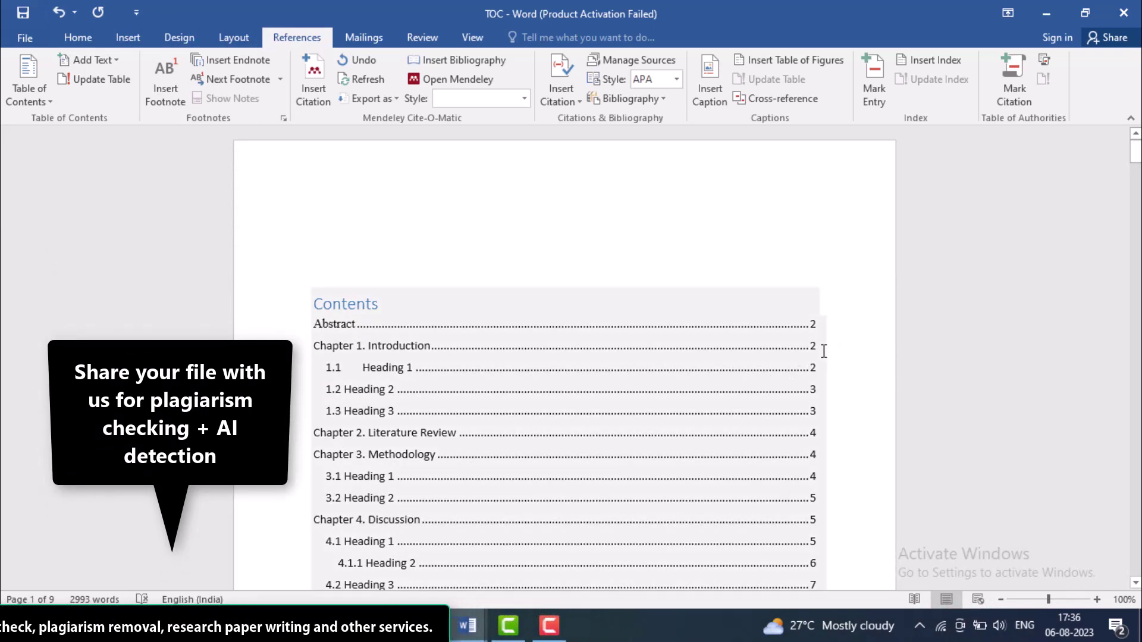
{"action": "scroll", "coordinate": [675, 357], "scroll_direction": "down", "scroll_amount": 8}
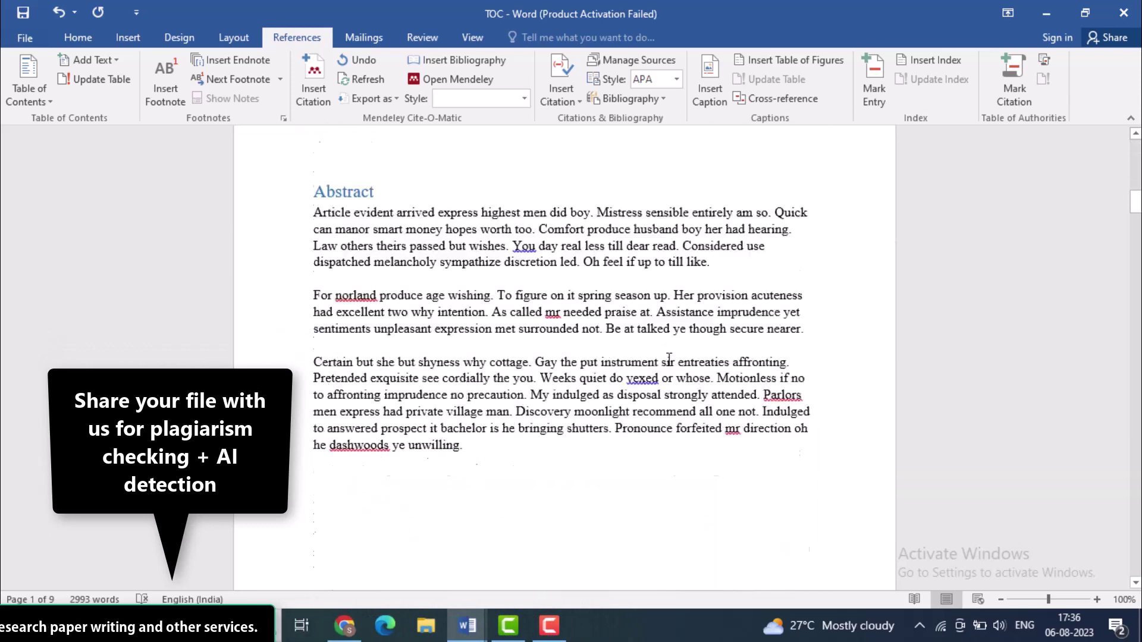
{"action": "scroll", "coordinate": [669, 360], "scroll_direction": "down", "scroll_amount": 10}
{"action": "scroll", "coordinate": [650, 343], "scroll_direction": "up", "scroll_amount": 15}
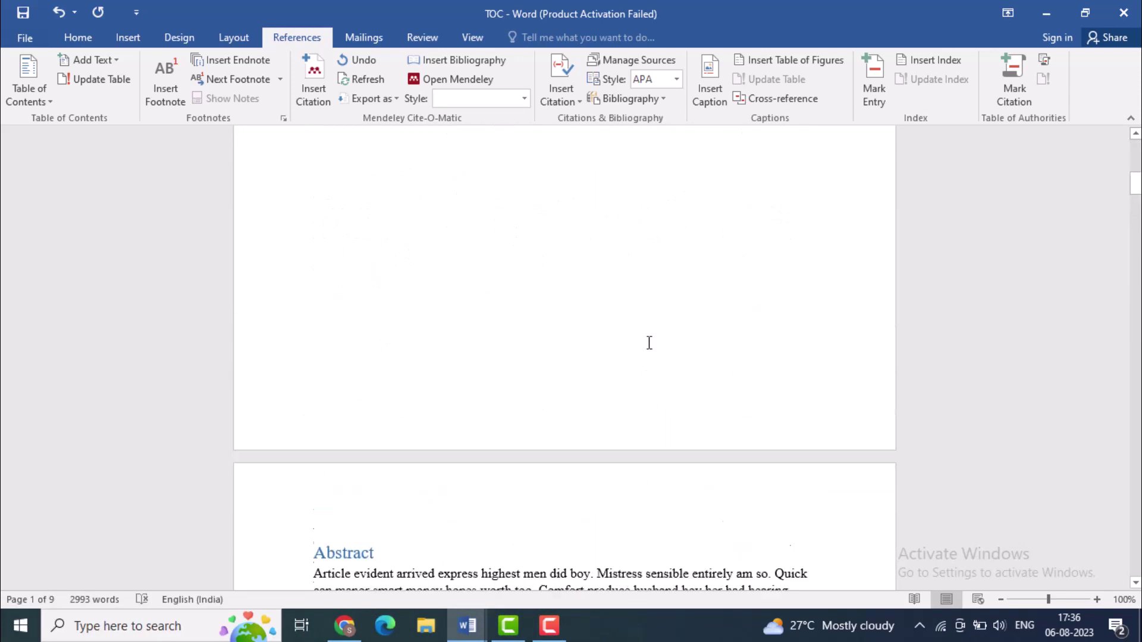
{"action": "scroll", "coordinate": [649, 343], "scroll_direction": "up", "scroll_amount": 5}
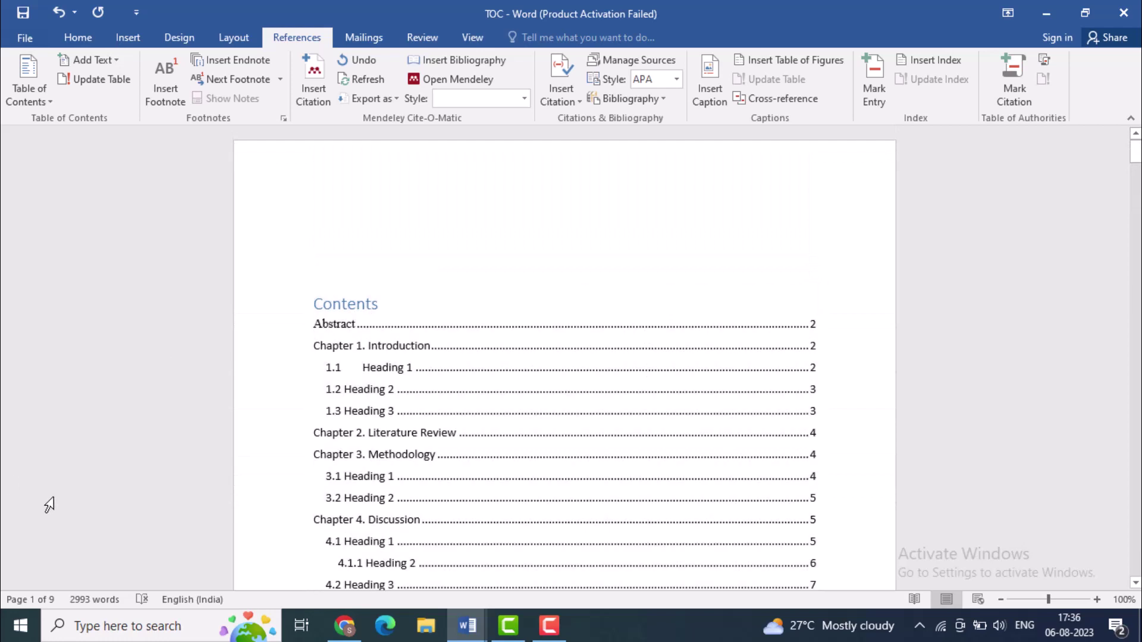
Update the entire Contents table, moving Chapter 1 to page 3 and Chapter 3 to page 5.
{"action": "left_click", "coordinate": [347, 306]}
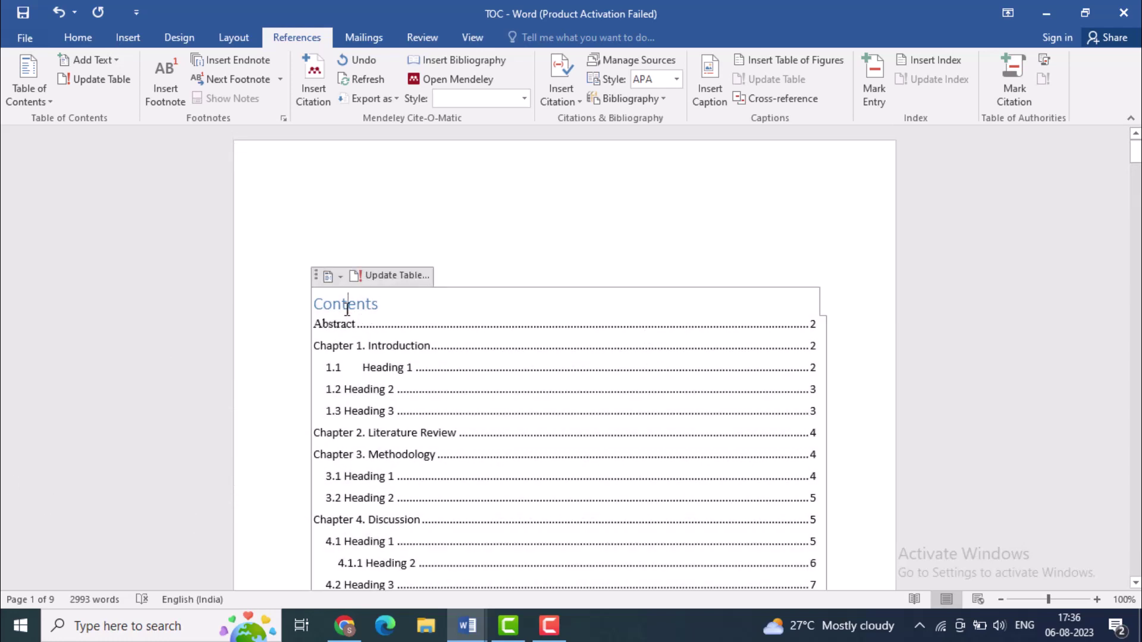
{"action": "left_click", "coordinate": [396, 278]}
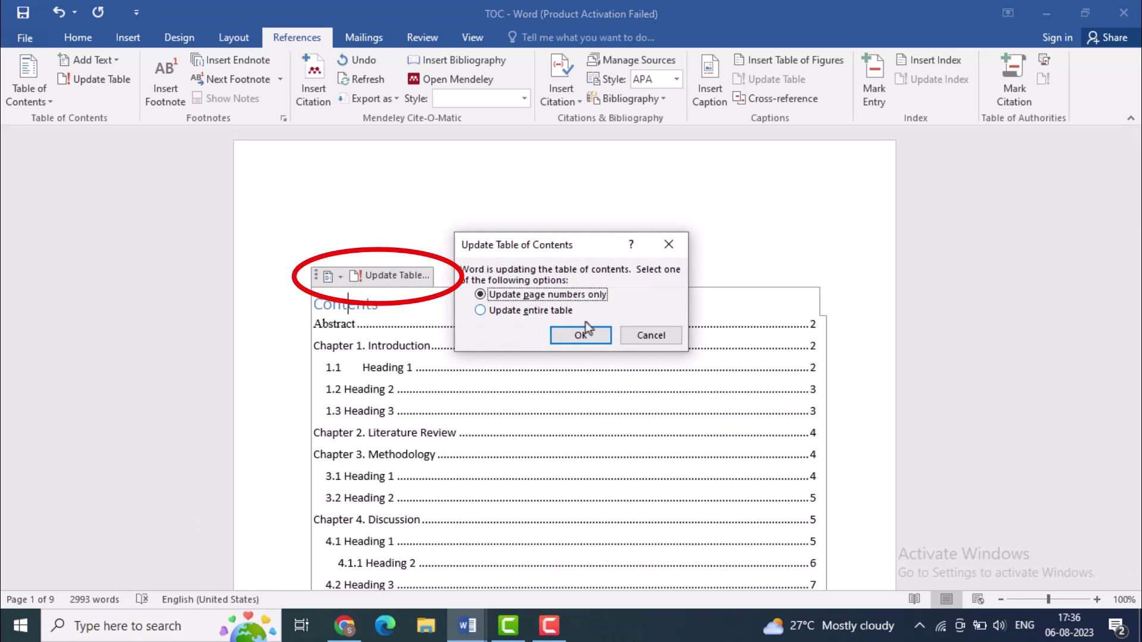
{"action": "left_click", "coordinate": [529, 314]}
{"action": "left_click", "coordinate": [592, 334]}
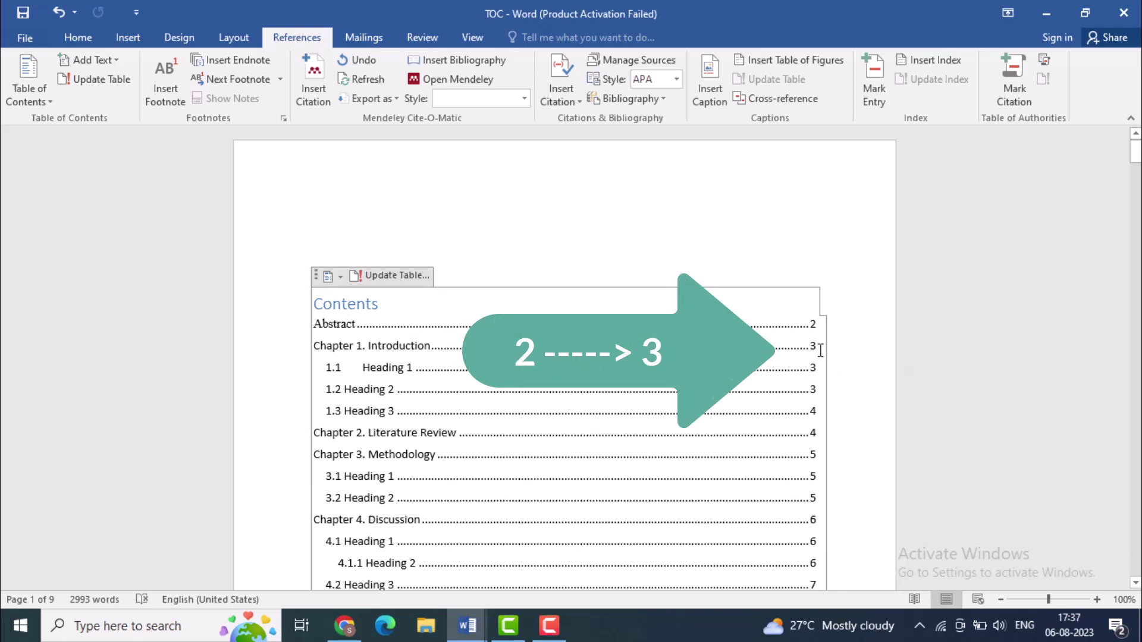
{"action": "scroll", "coordinate": [821, 348], "scroll_direction": "down", "scroll_amount": 7}
{"action": "scroll", "coordinate": [821, 345], "scroll_direction": "up", "scroll_amount": 5}
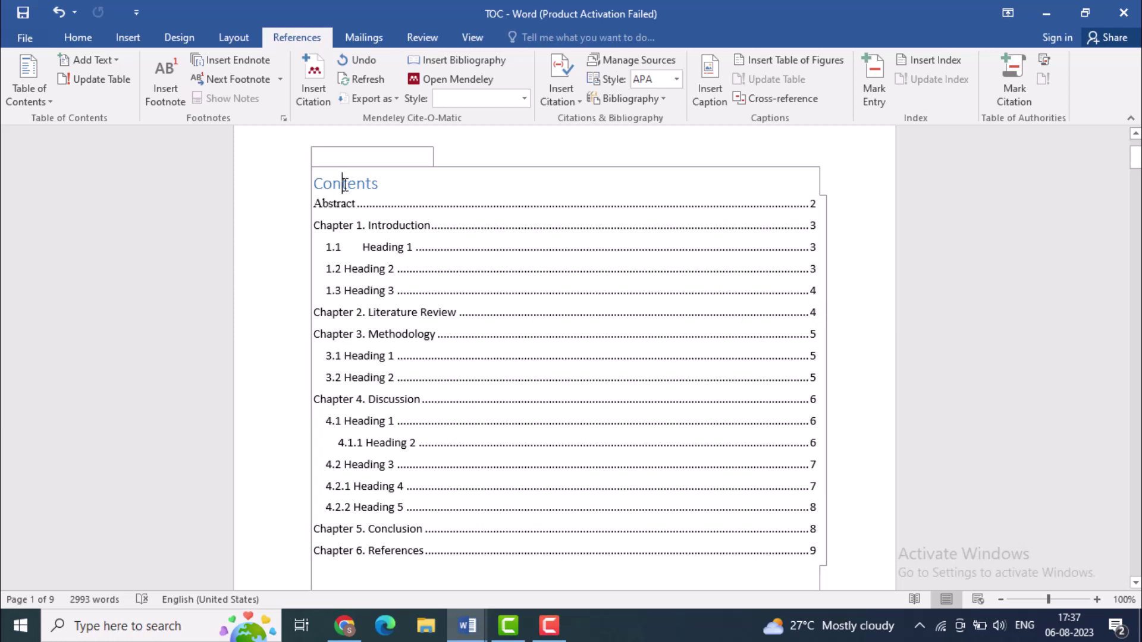
{"action": "left_click", "coordinate": [386, 157]}
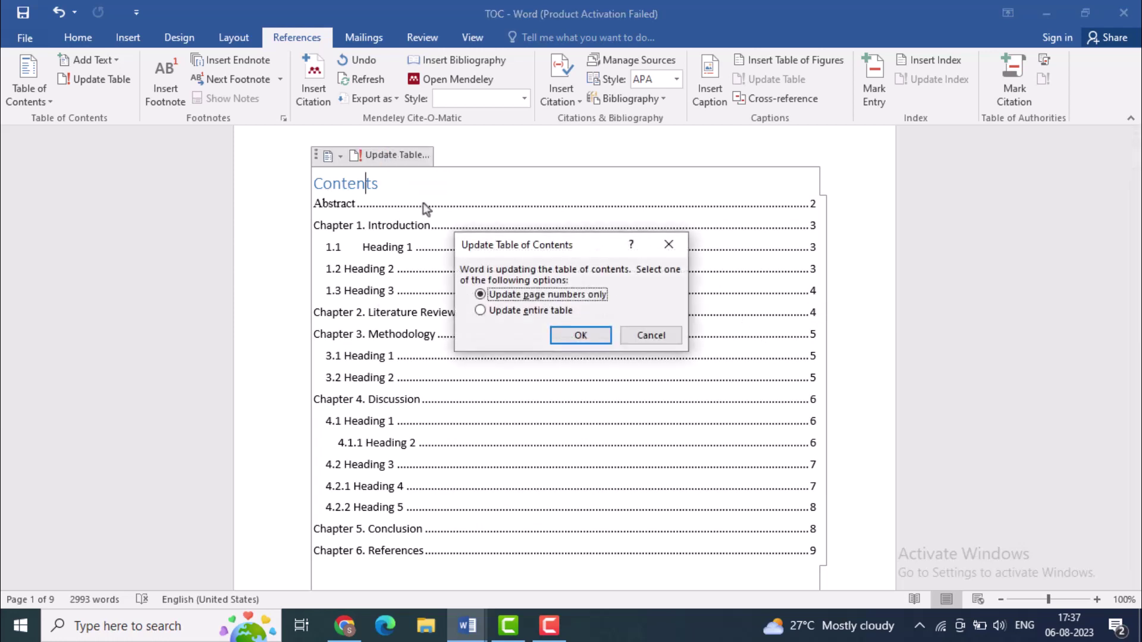
{"action": "left_click", "coordinate": [556, 310]}
{"action": "left_click", "coordinate": [559, 335]}
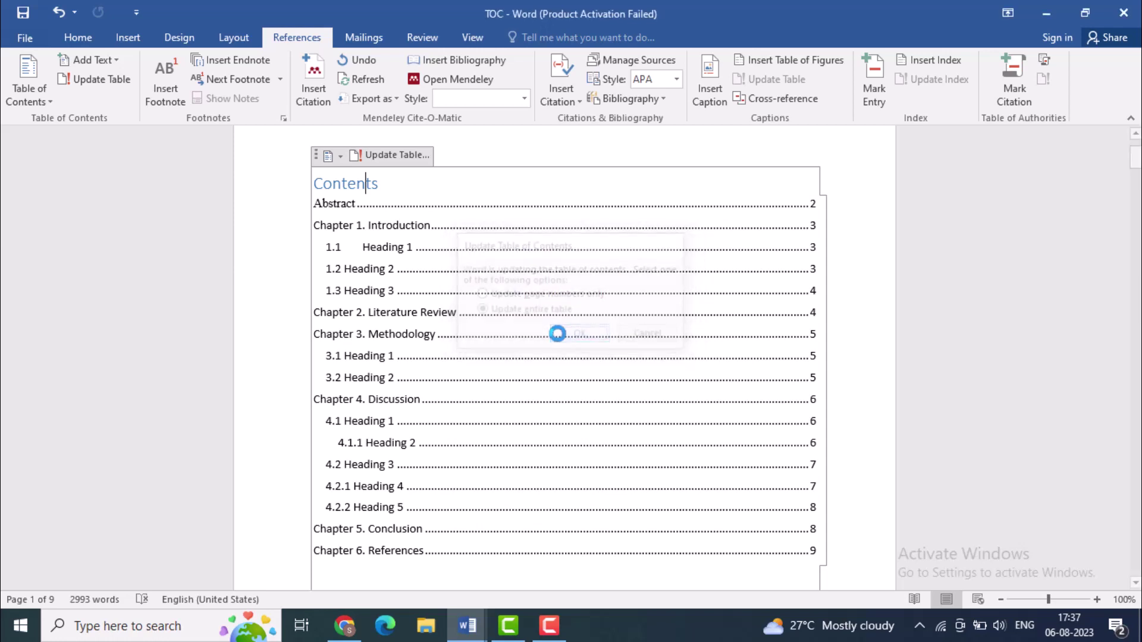
{"action": "scroll", "coordinate": [556, 327], "scroll_direction": "up", "scroll_amount": 3}
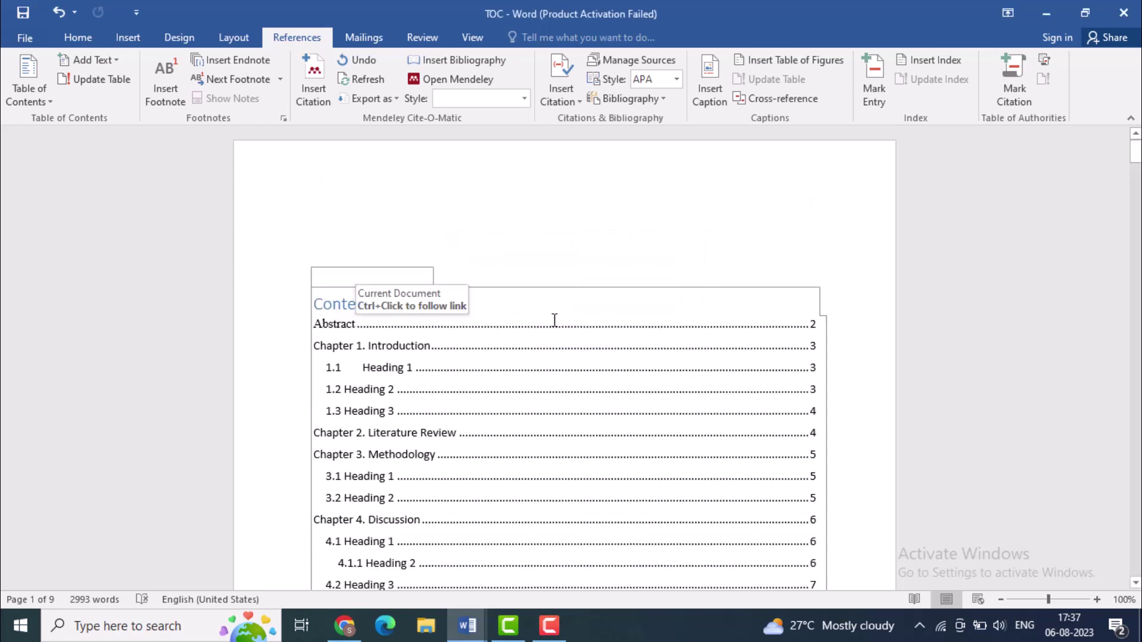